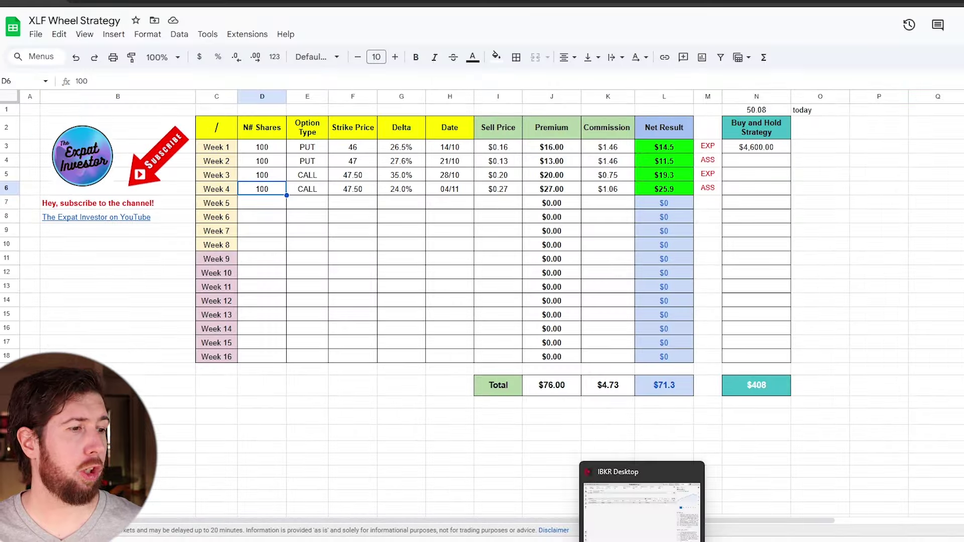
- Switch from the XLF tracker to Interactive Brokers' Orders & Trades page
{"action": "left_click", "coordinate": [641, 505]}
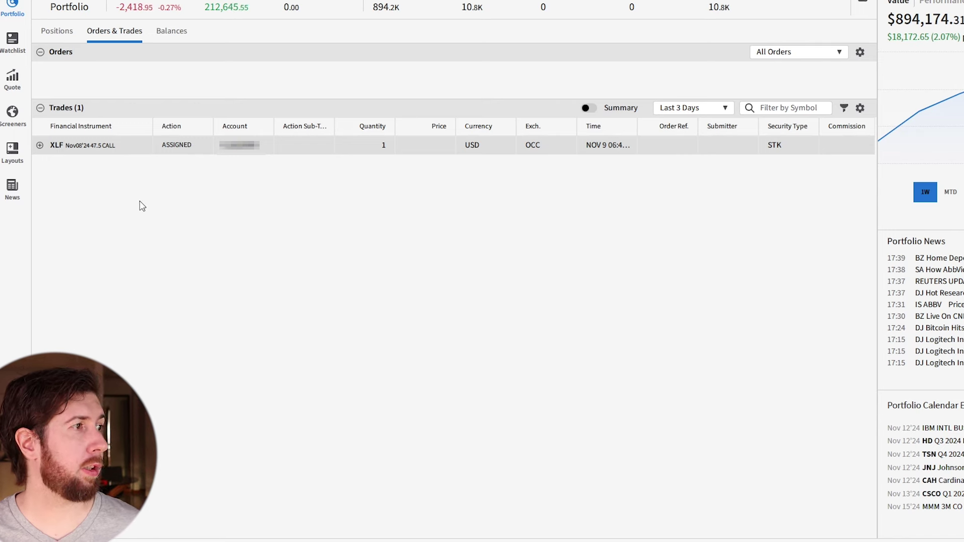
- Confirm the assigned XLF 47.5 call sold 100 shares at 47.50, then review the Positions list
{"action": "left_click", "coordinate": [40, 146]}
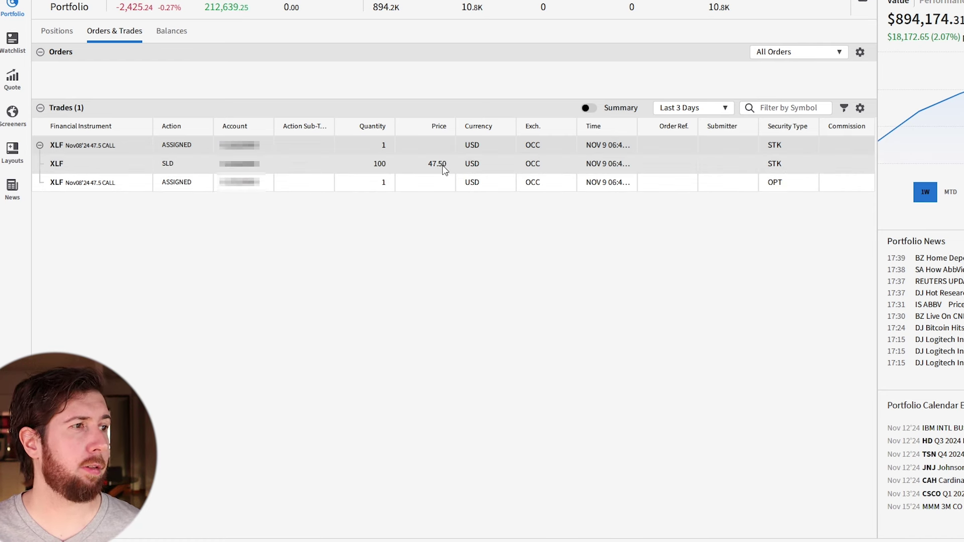
{"action": "left_click", "coordinate": [58, 31]}
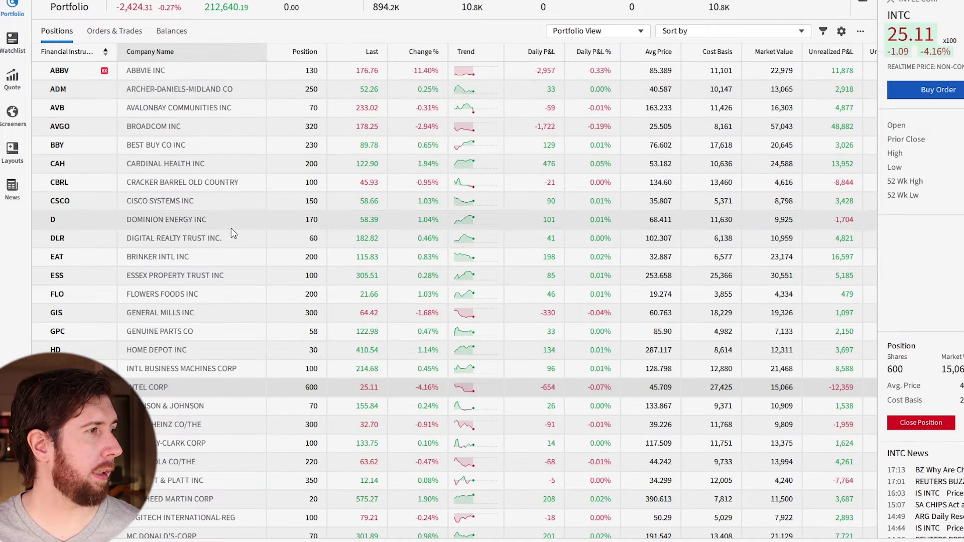
{"action": "scroll", "coordinate": [192, 272], "scroll_direction": "down", "scroll_amount": 8}
{"action": "scroll", "coordinate": [191, 272], "scroll_direction": "down", "scroll_amount": 5}
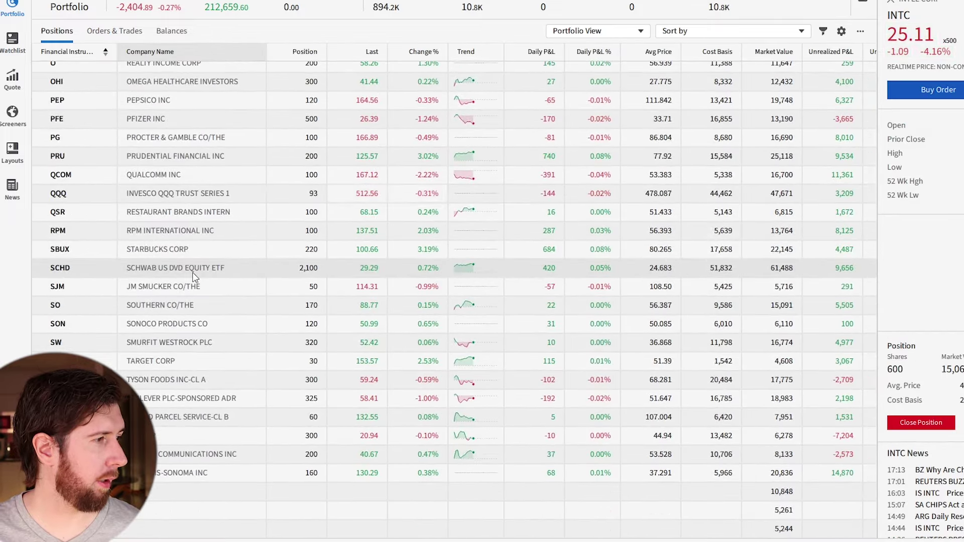
{"action": "scroll", "coordinate": [192, 272], "scroll_direction": "up", "scroll_amount": 13}
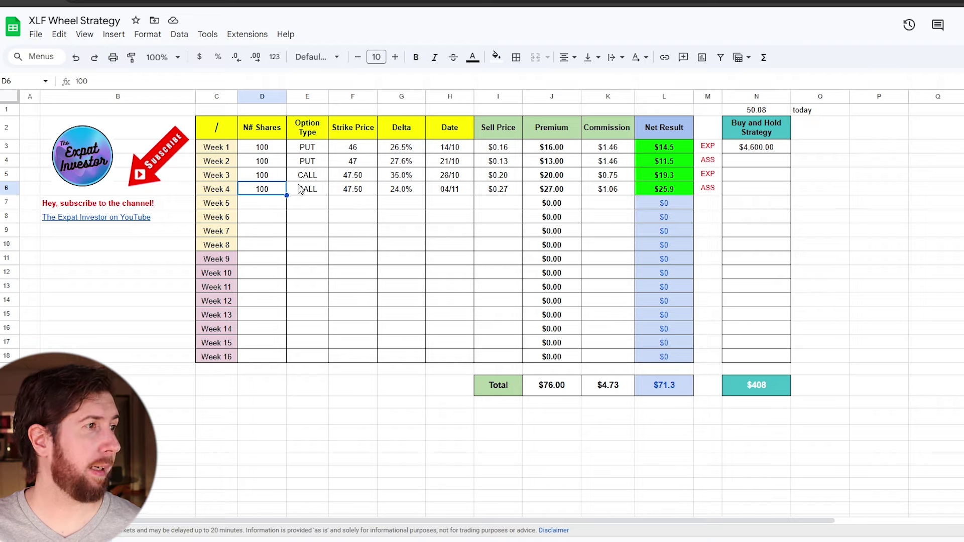
{"action": "left_click", "coordinate": [357, 165]}
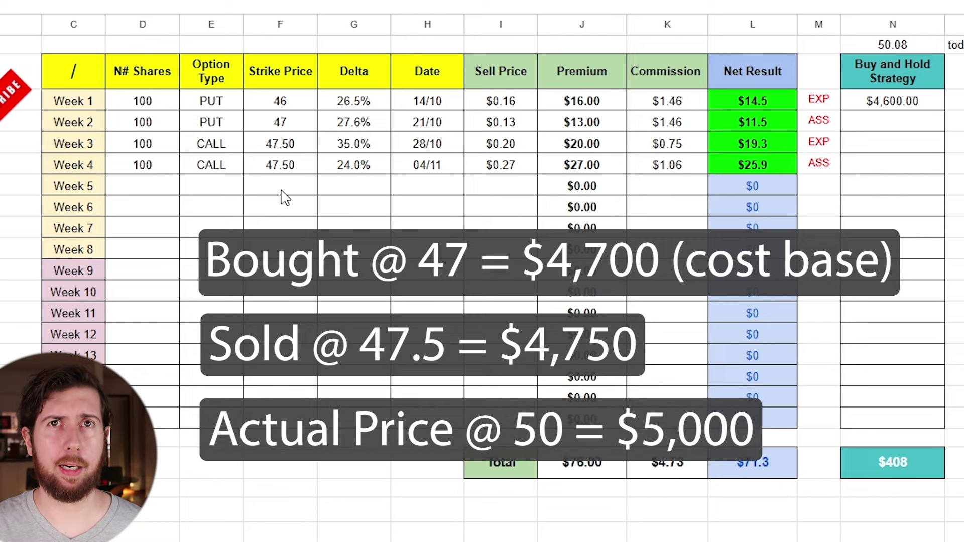
{"action": "left_click", "coordinate": [901, 46]}
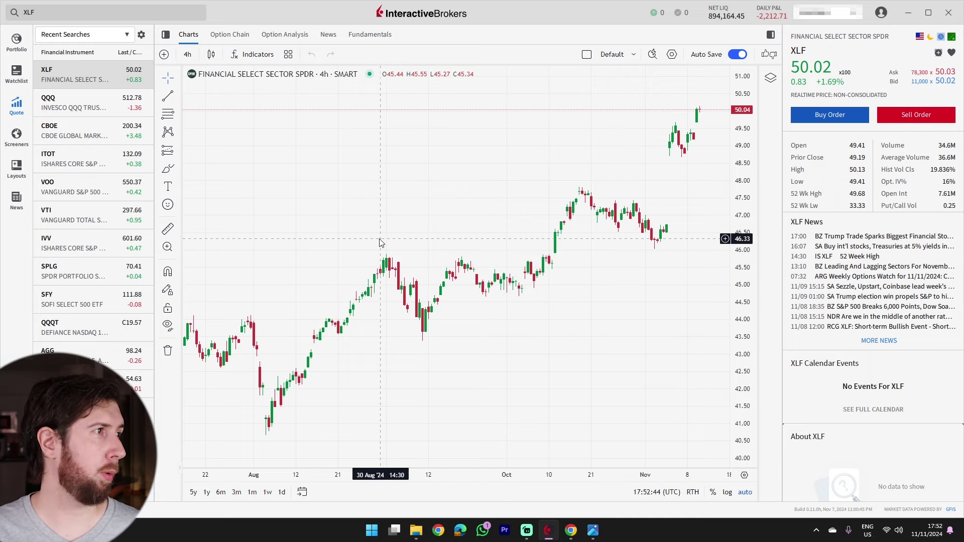
- Open the XLF option chain showing the Nov 15 '24 expiry
{"action": "left_click", "coordinate": [235, 36]}
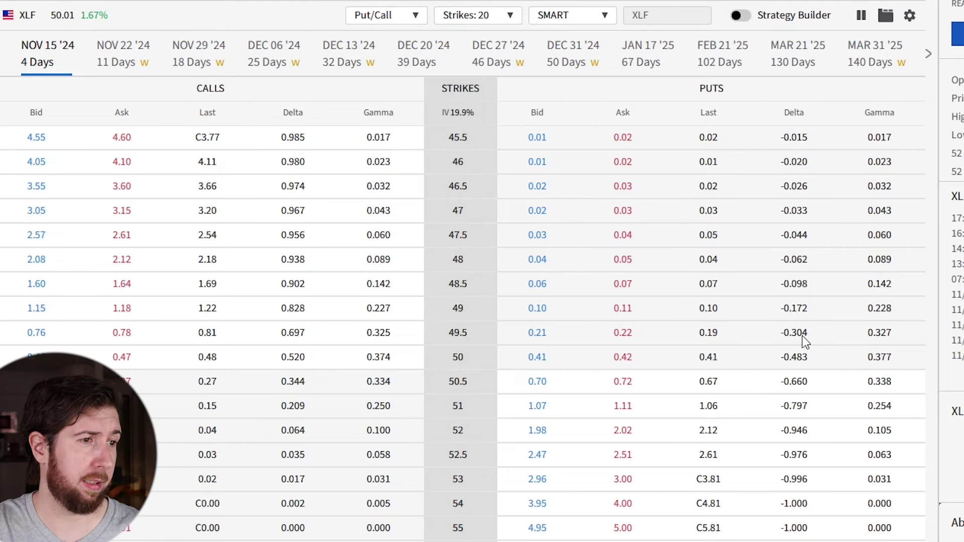
- Sell one XLF Nov 15 49.5 put at market and view its 0.21 fill
{"action": "left_click", "coordinate": [658, 334]}
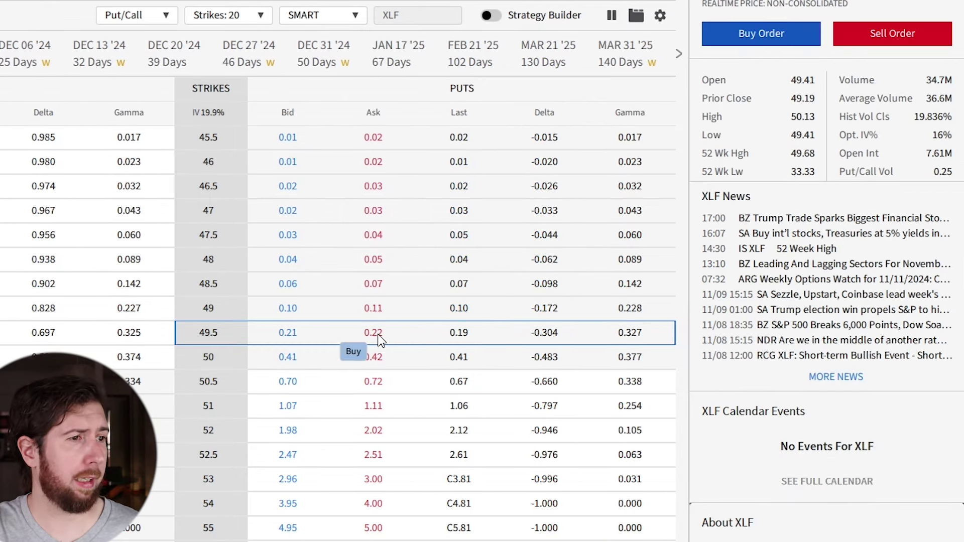
{"action": "left_click", "coordinate": [377, 333]}
{"action": "left_click", "coordinate": [874, 28]}
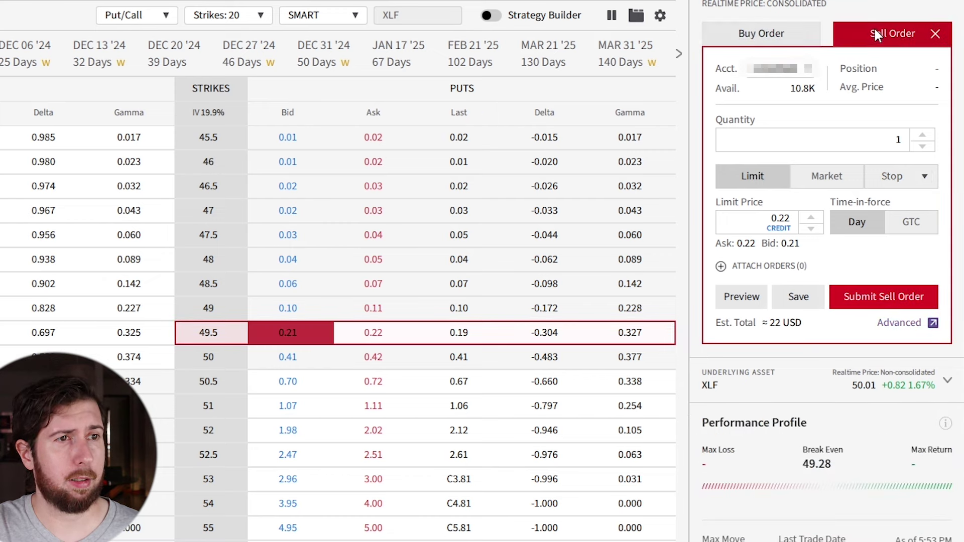
{"action": "left_click", "coordinate": [827, 179]}
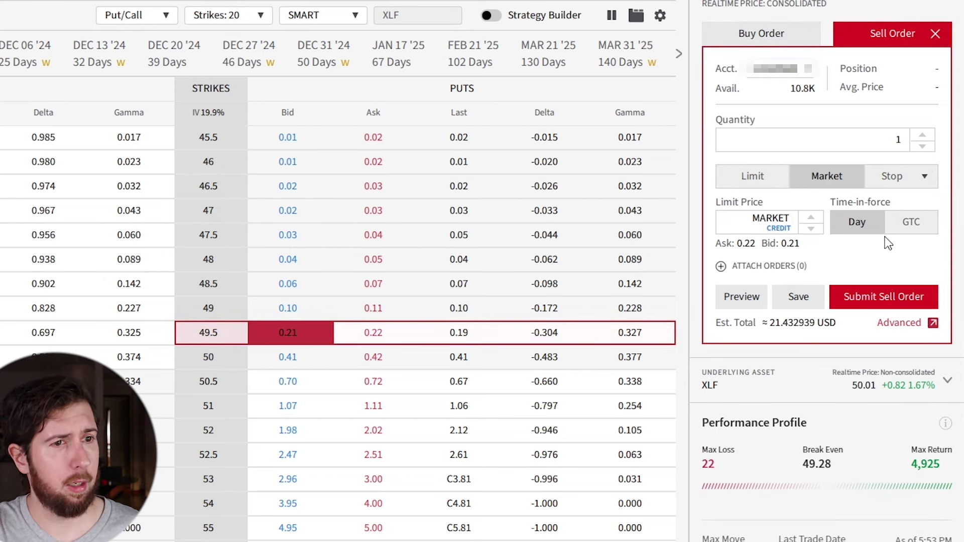
{"action": "left_click", "coordinate": [878, 295]}
{"action": "left_click", "coordinate": [510, 466]}
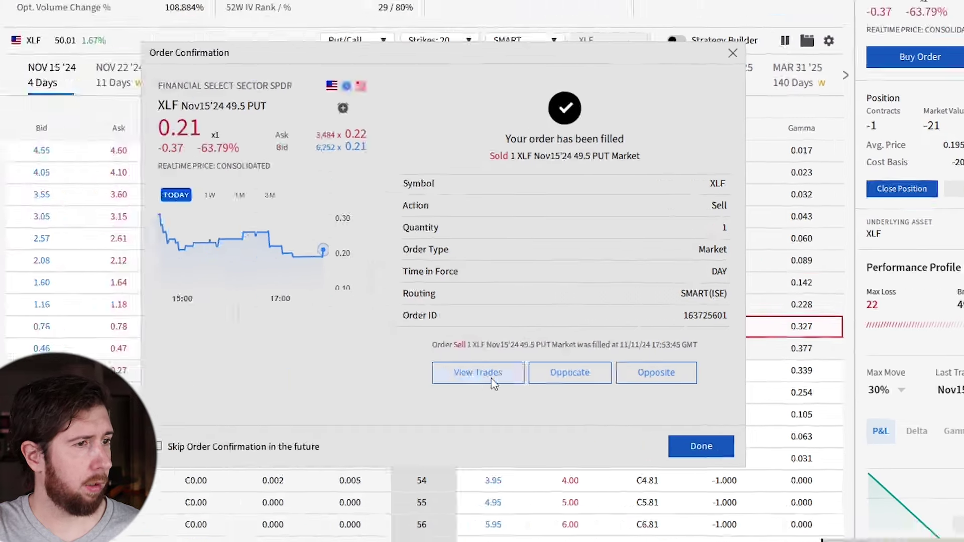
{"action": "left_click", "coordinate": [287, 391]}
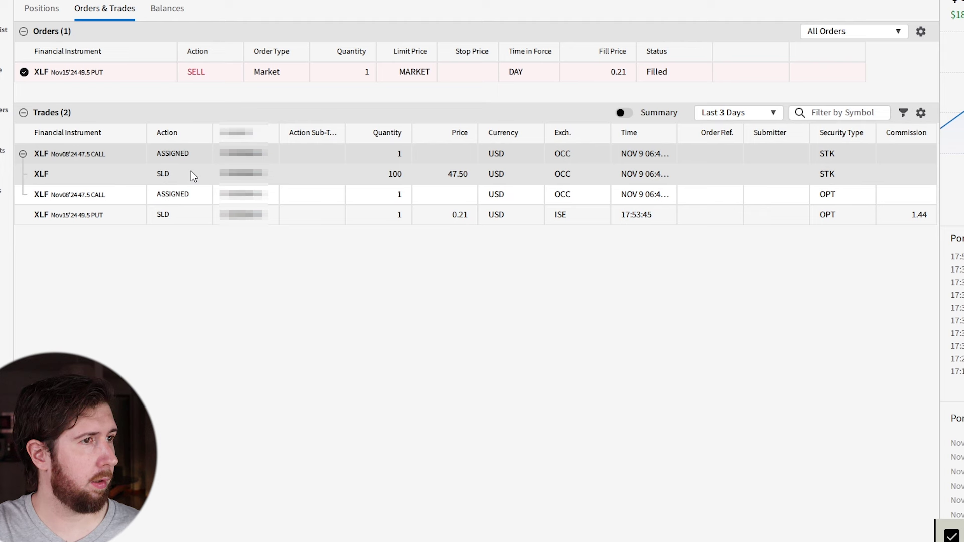
- Change the Trades date filter from Last 3 Days to Today
{"action": "left_click", "coordinate": [768, 113]}
{"action": "left_click", "coordinate": [717, 134]}
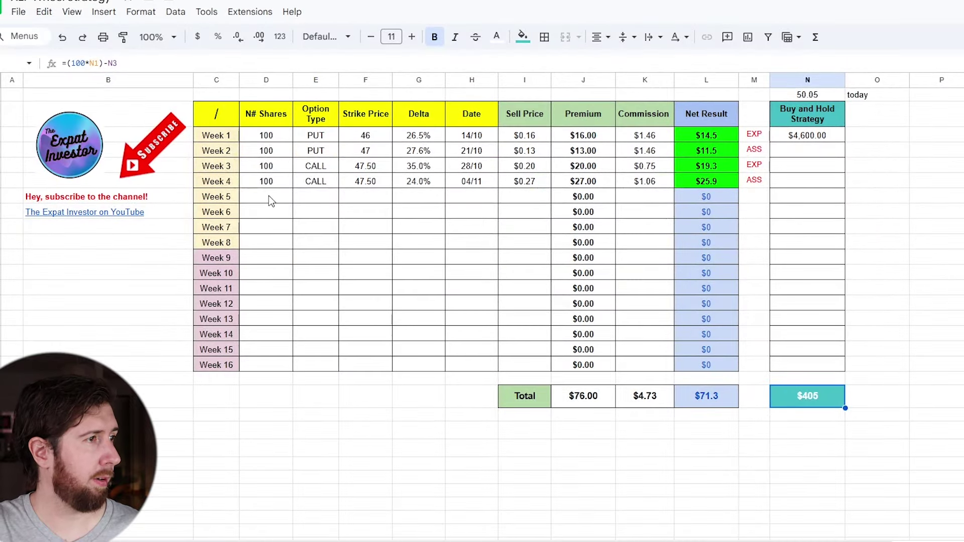
- Enter 100 shares, PUT and a 49.5 strike in Week 5's row
{"action": "left_click", "coordinate": [270, 196]}
{"action": "type", "text": "100"}
{"action": "key", "text": "Tab"}
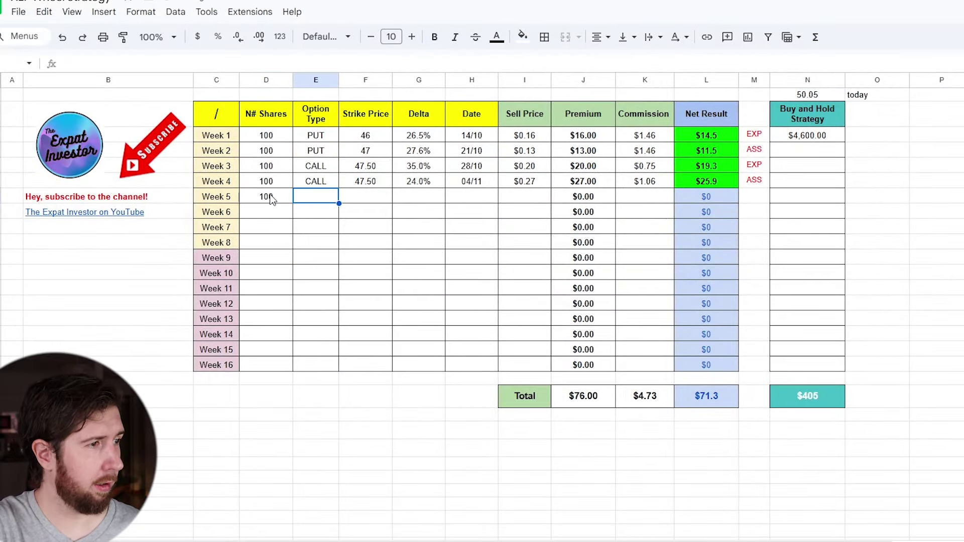
{"action": "type", "text": "PUT"}
{"action": "key", "text": "Tab"}
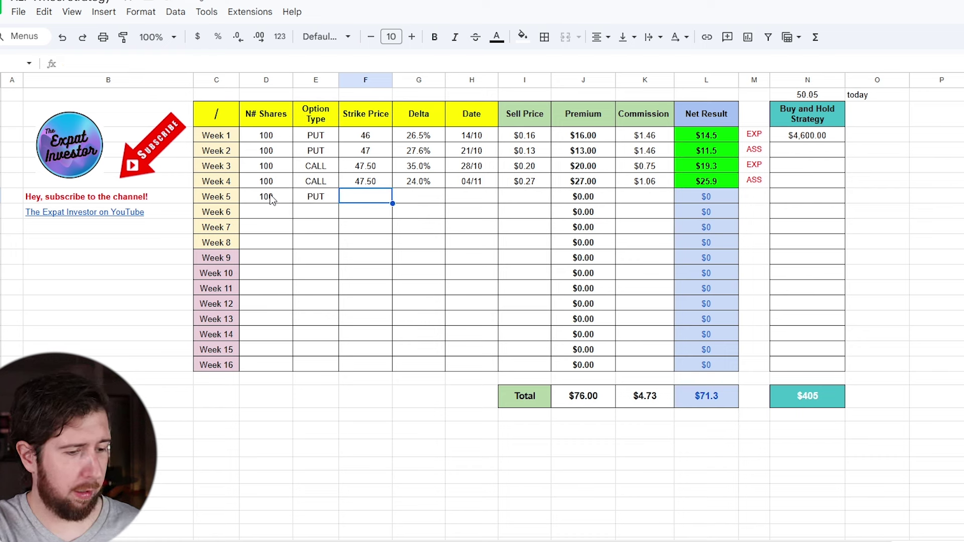
{"action": "type", "text": "49.5"}
{"action": "key", "text": "Tab"}
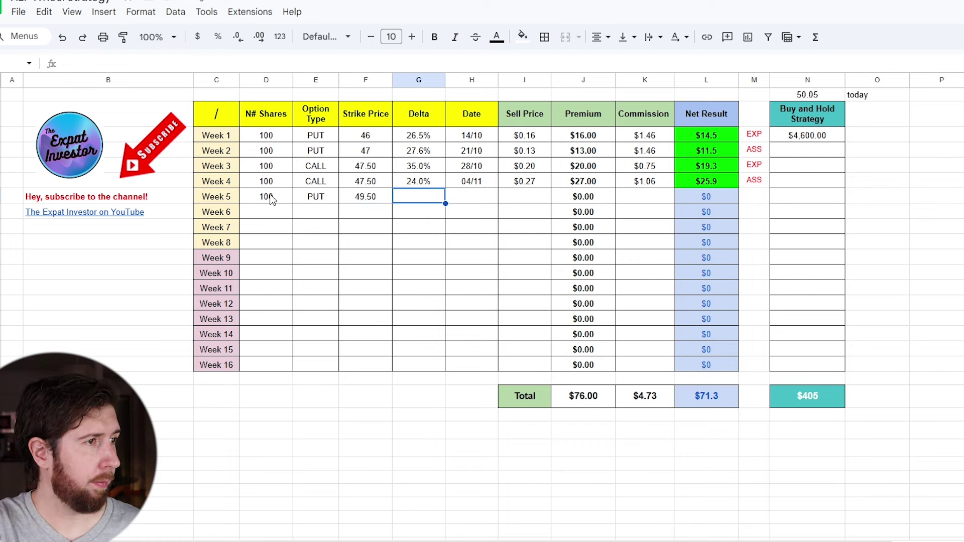
- Enter Week 5's delta as 30%, formatted as a percentage
{"action": "type", "text": "30"}
{"action": "key", "text": "Return"}
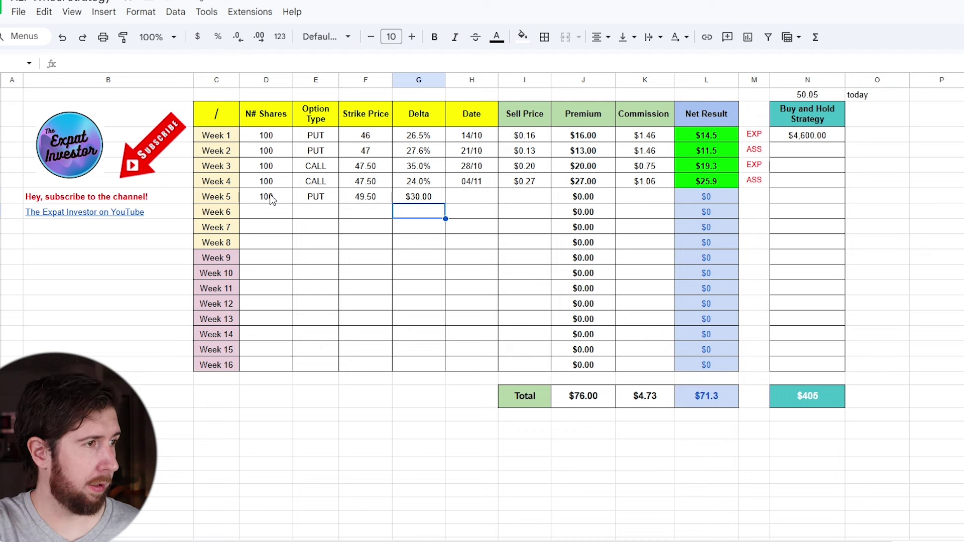
{"action": "key", "text": "Up"}
{"action": "key", "text": "ctrl+shift+5"}
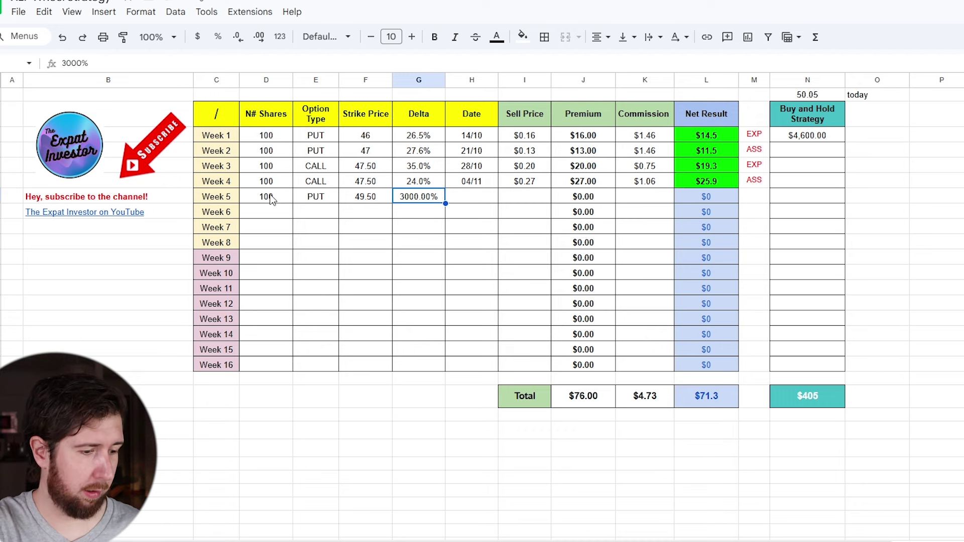
{"action": "type", "text": "30"}
{"action": "key", "text": "Tab"}
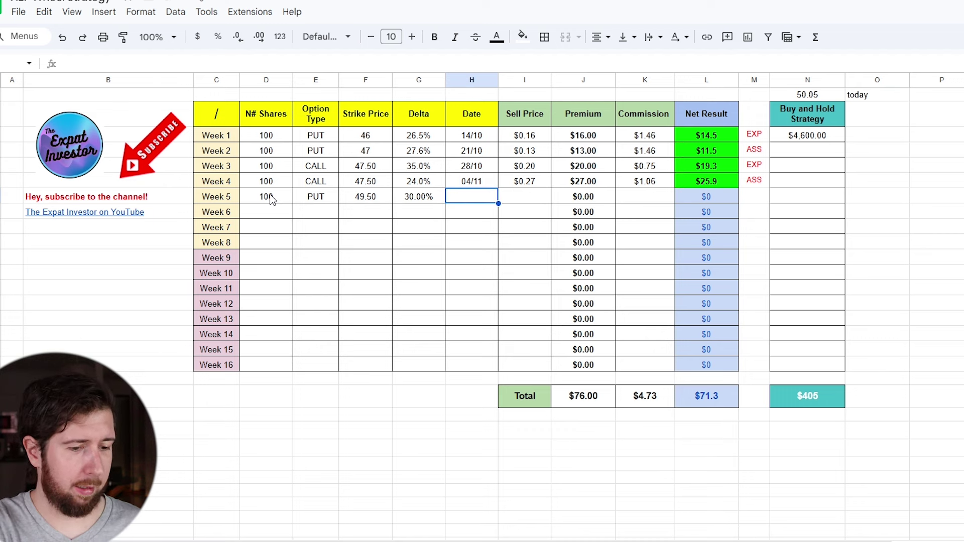
- Enter 11/11 as the date and $0.21 as the sell price, then switch to the broker
{"action": "type", "text": "11/11"}
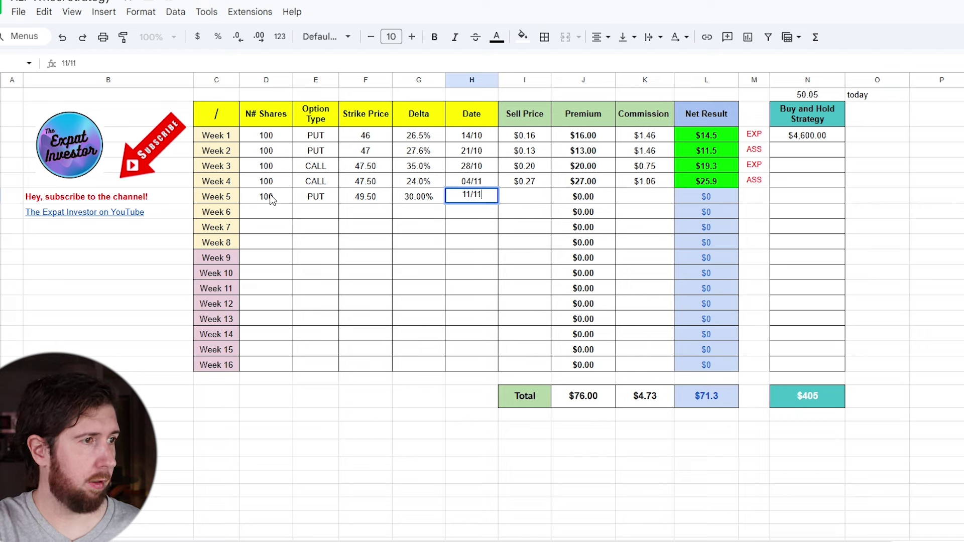
{"action": "key", "text": "Tab"}
{"action": "type", "text": "0.21"}
{"action": "key", "text": "Tab"}
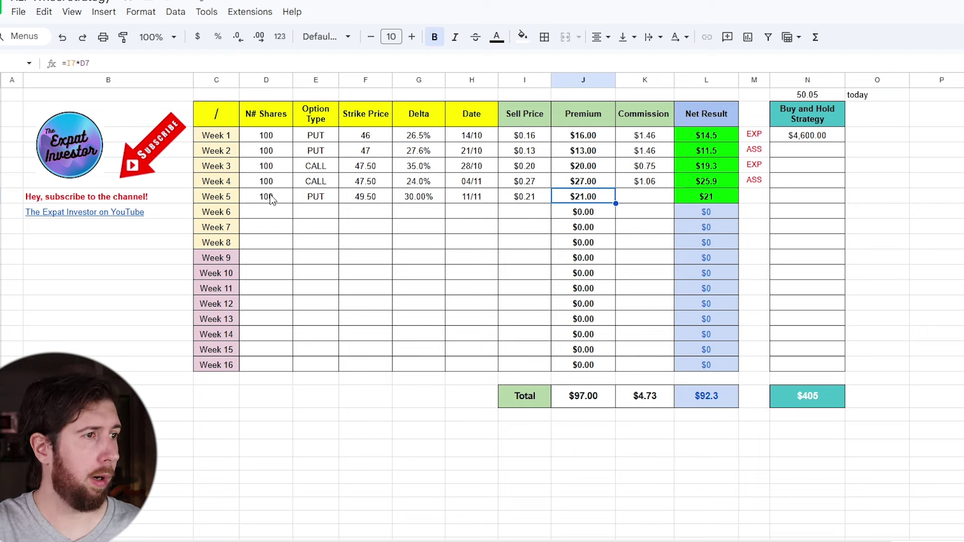
{"action": "key", "text": "Tab"}
{"action": "key", "text": "alt+Tab"}
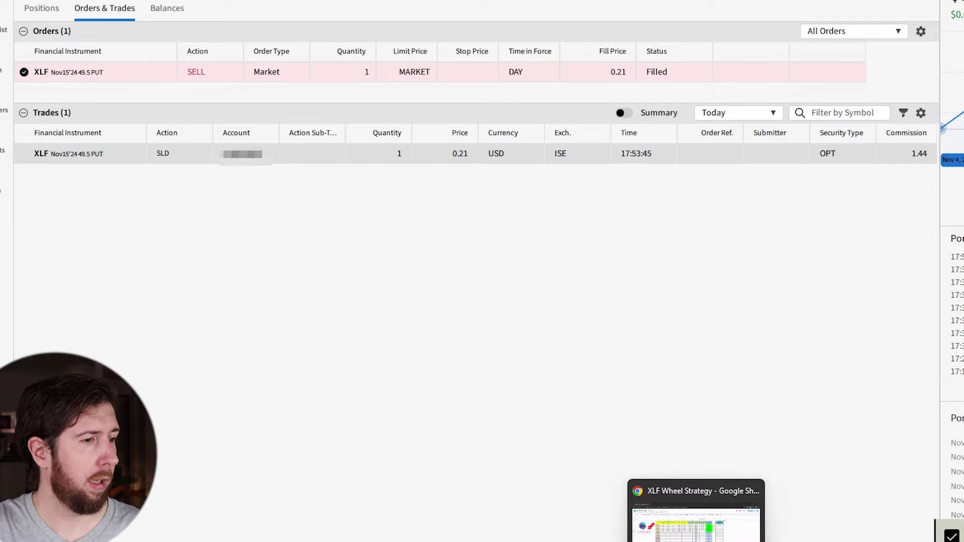
- Enter $1.44 commission in K7 and show L7's net result as $19.6 with one decimal
{"action": "left_click", "coordinate": [698, 506]}
{"action": "type", "text": "1.3"}
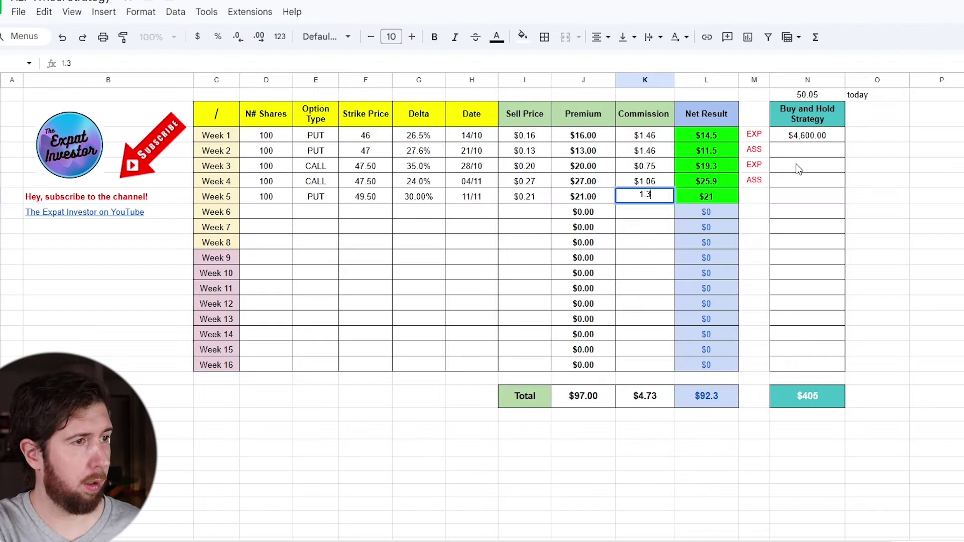
{"action": "key", "text": "BackSpace"}
{"action": "type", "text": "44"}
{"action": "key", "text": "Return"}
{"action": "key", "text": "Up"}
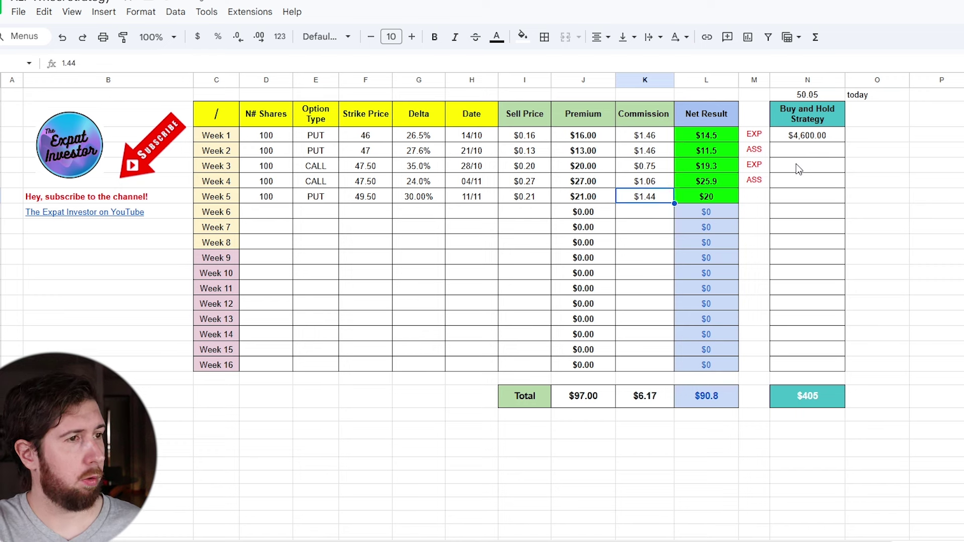
{"action": "key", "text": "Right"}
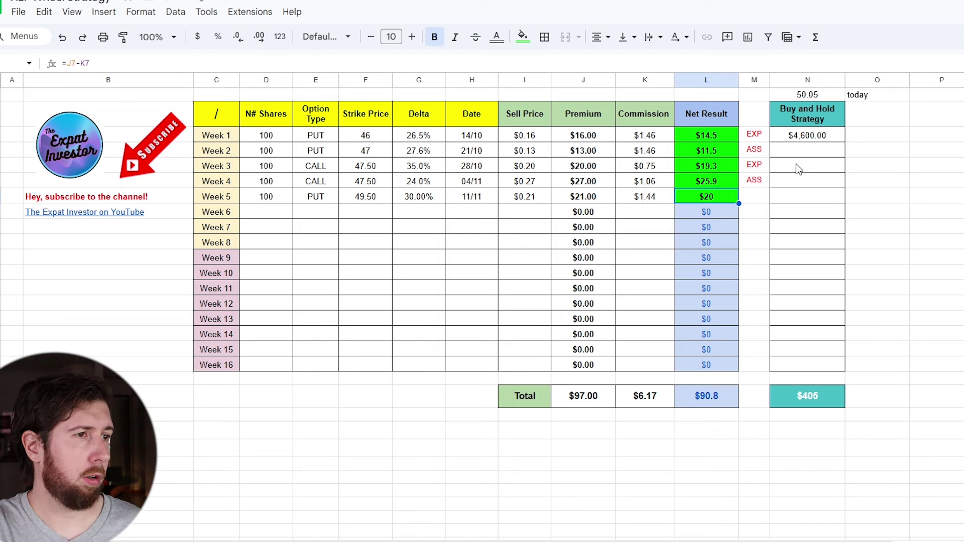
{"action": "left_click", "coordinate": [259, 37]}
{"action": "left_click", "coordinate": [759, 201]}
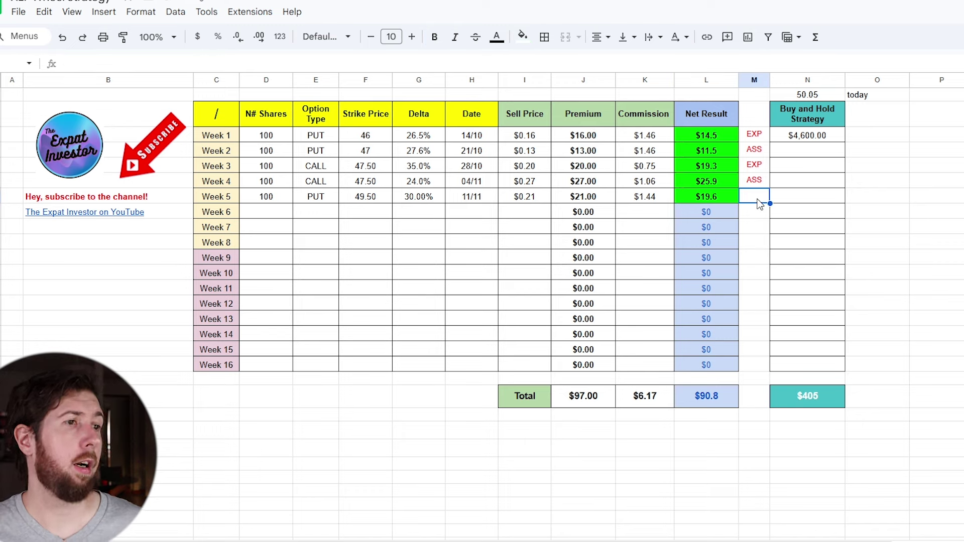